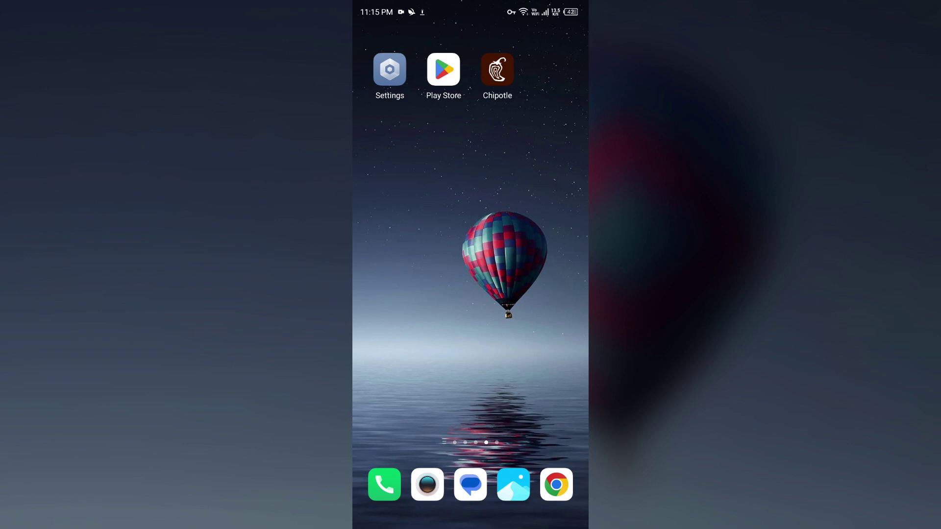
- Search the Play Store for 'chipotle', open the installed Chipotle app's listing, then go home
click(444, 69)
click(465, 41)
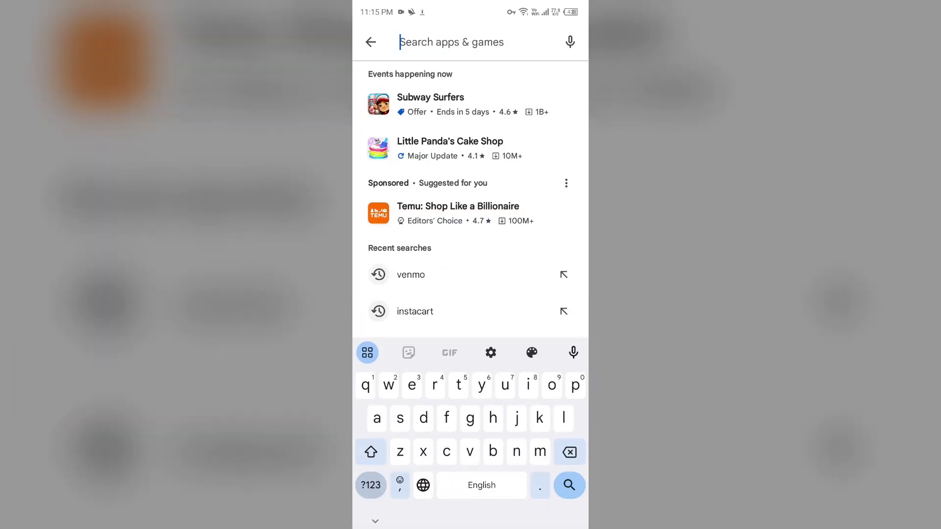
text(c)
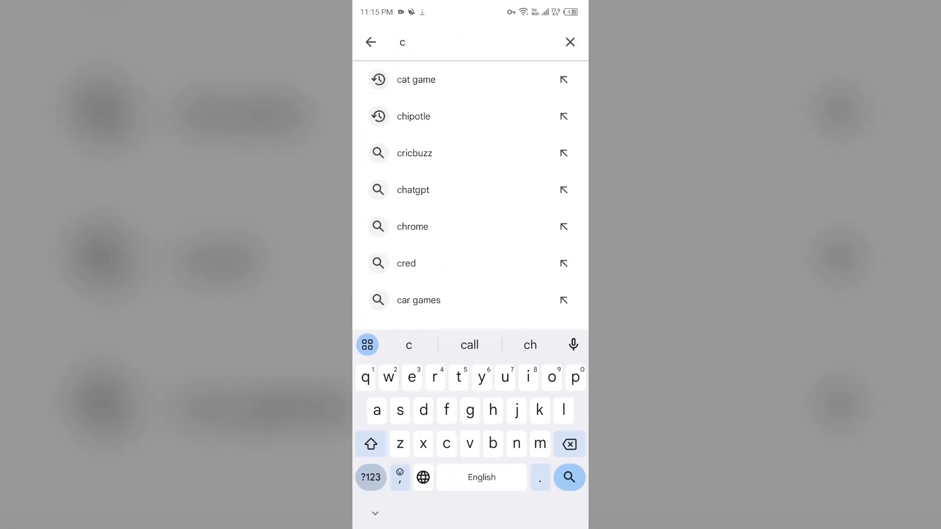
click(448, 119)
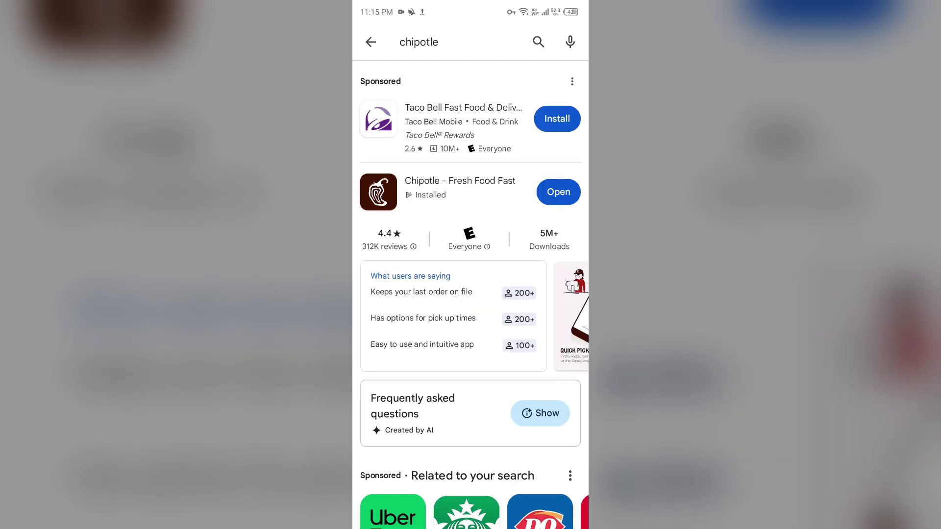
click(485, 196)
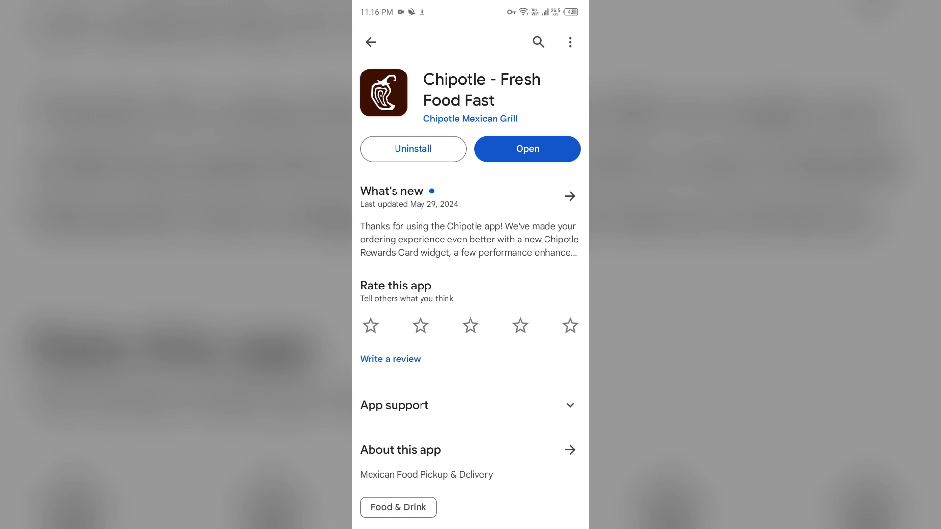
key(Home)
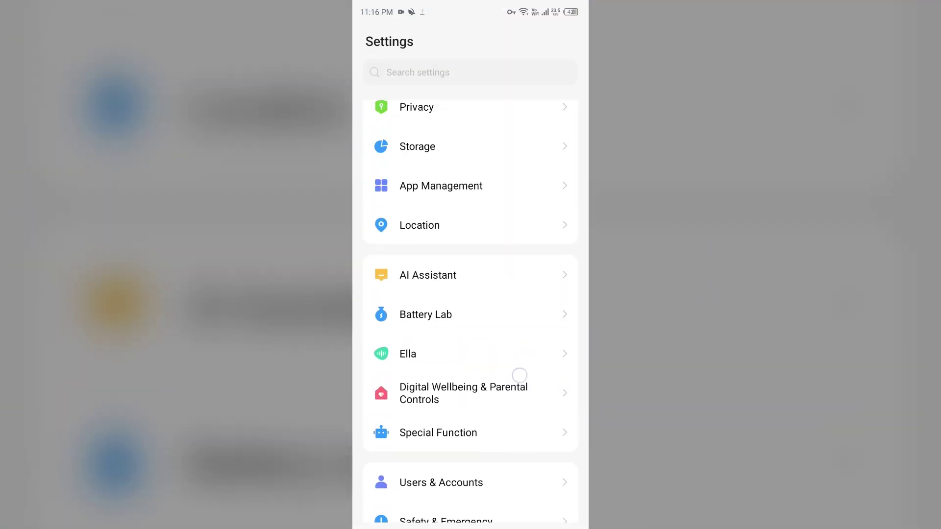
- Open the Chipotle app's info page from the full installed-apps list in Settings
click(441, 191)
click(422, 107)
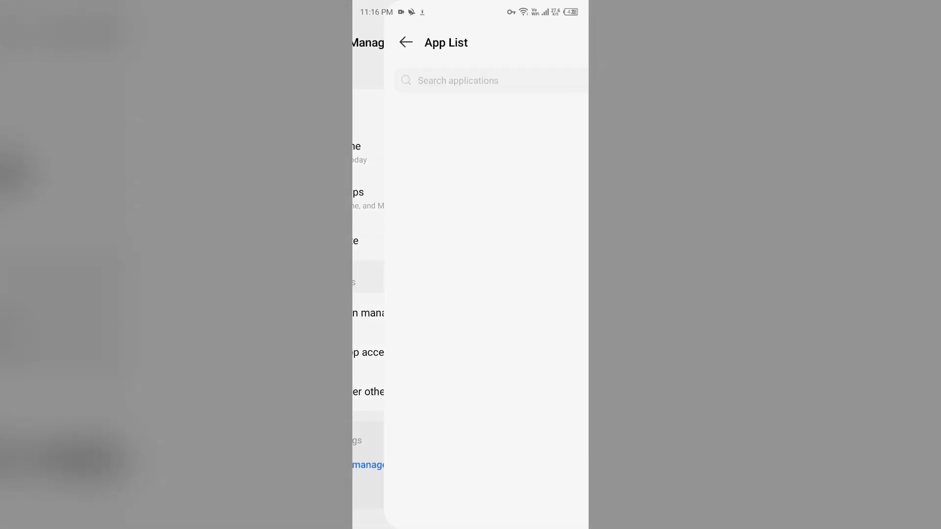
scroll(513, 292, down, 3)
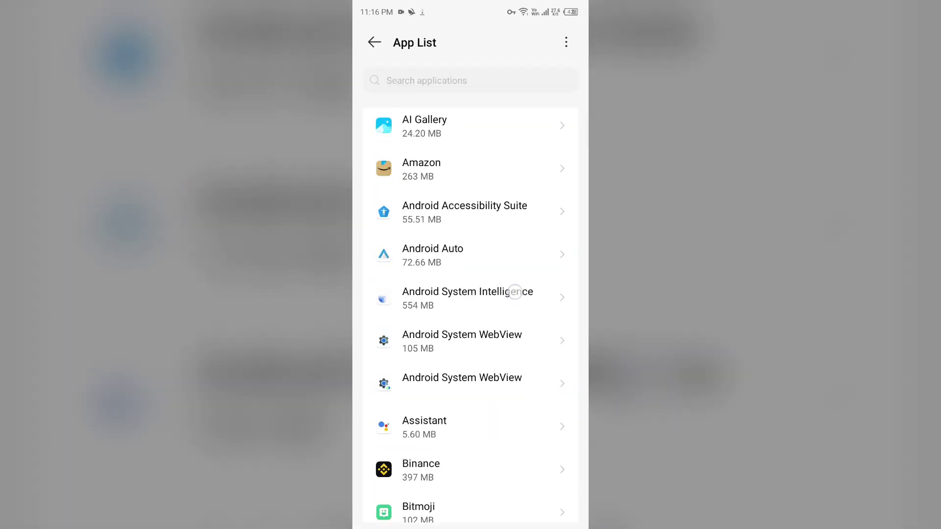
scroll(523, 249, down, 2)
scroll(524, 249, down, 5)
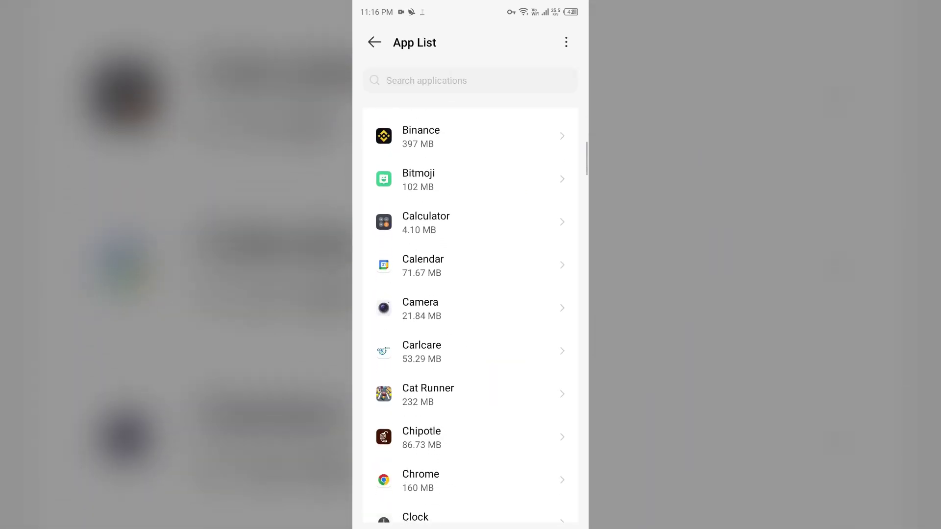
scroll(477, 403, down, 1)
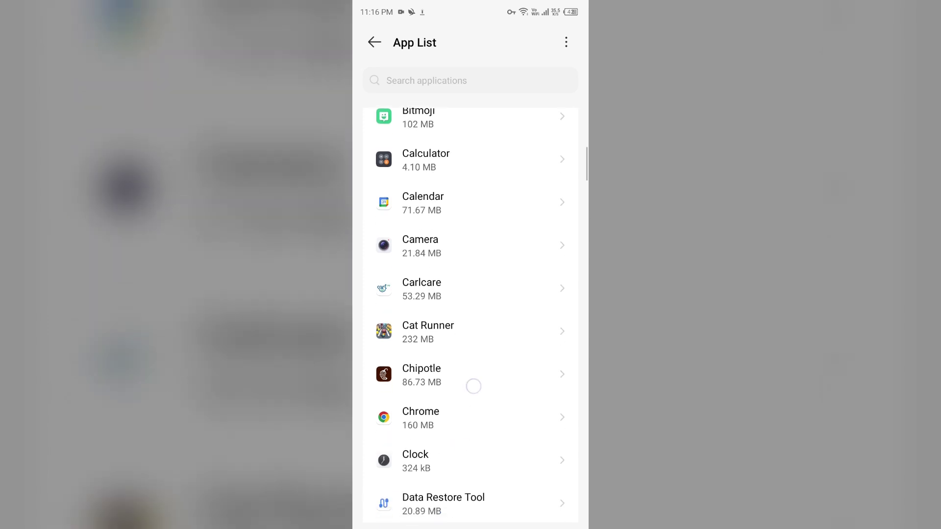
click(473, 384)
- Clear Chipotle's cache under Storage & cache and return to the home screen
click(453, 253)
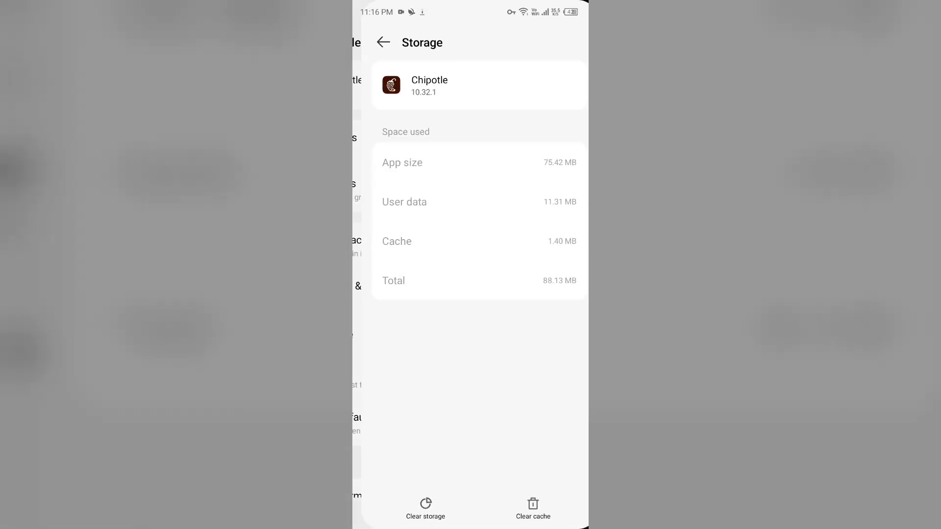
click(524, 507)
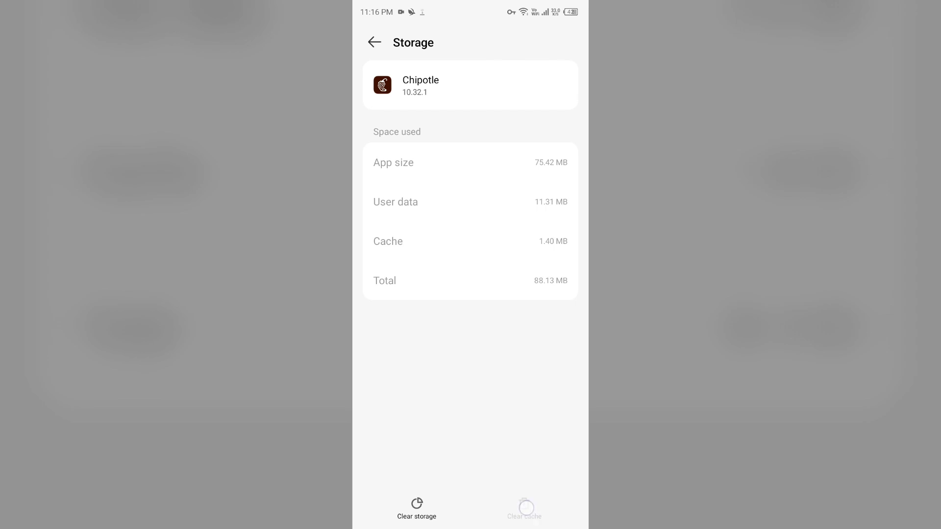
drag(467, 524, 464, 475)
click(389, 69)
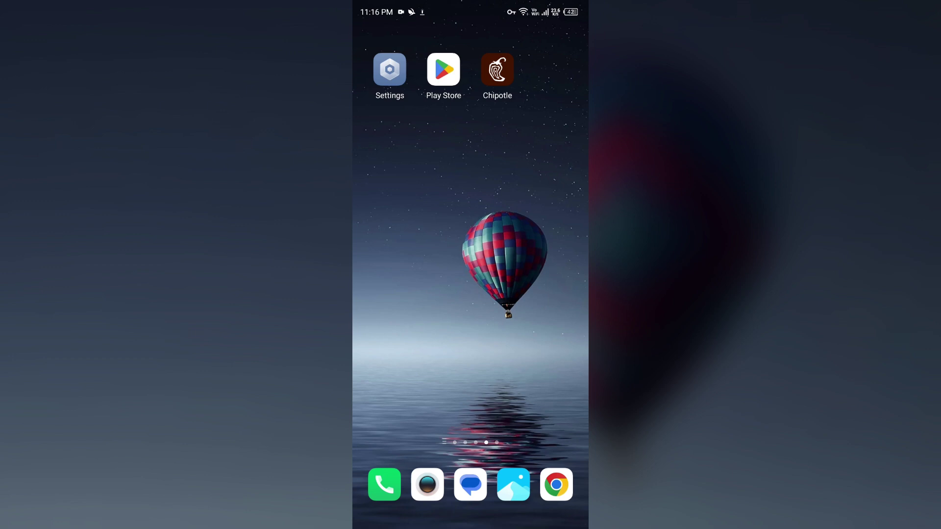
- Uninstall Chipotle from its Play Store page, start reinstalling it, then go home
click(443, 69)
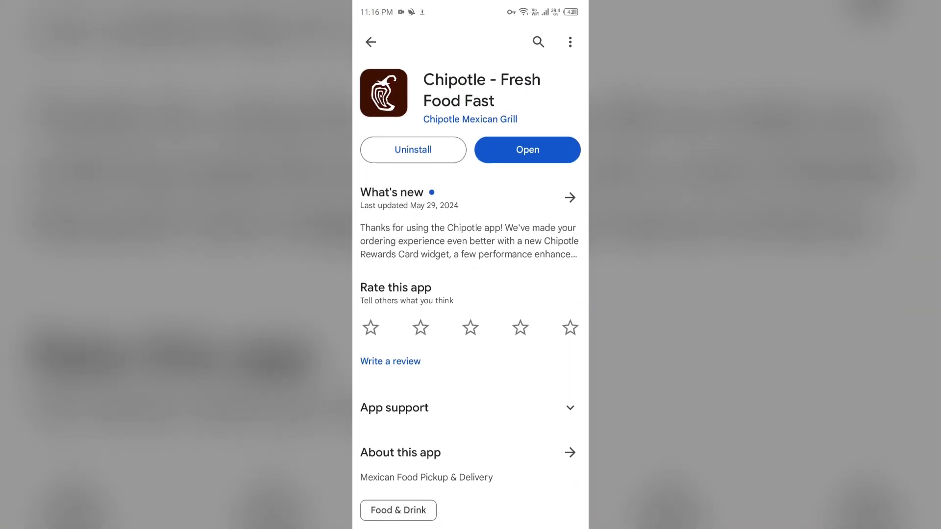
click(431, 147)
click(537, 288)
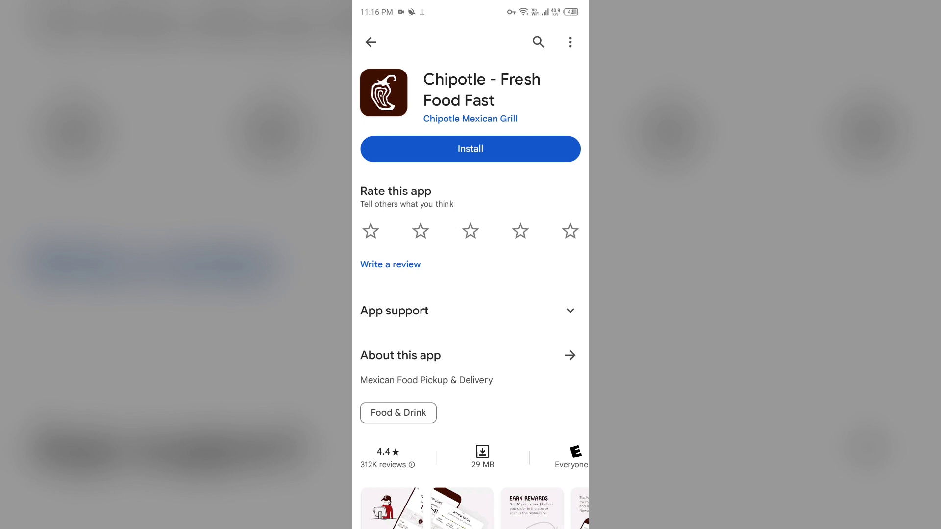
click(526, 148)
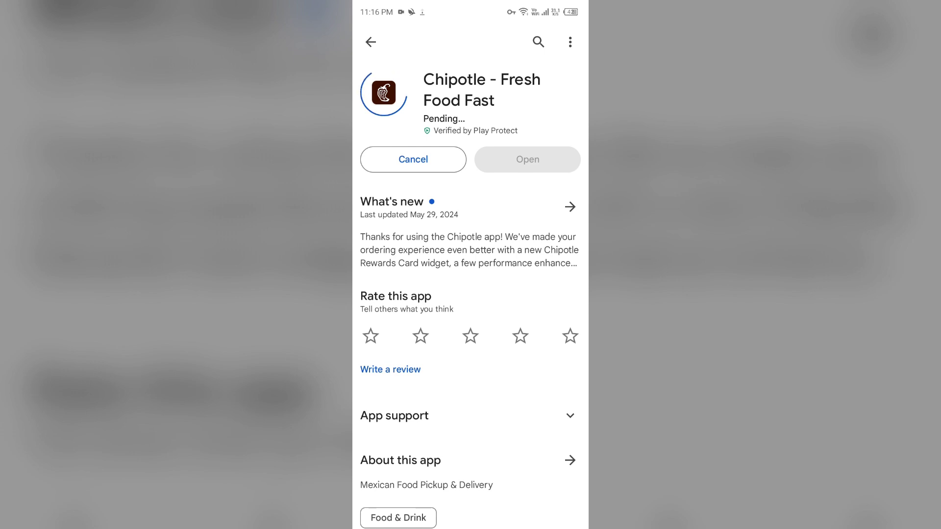
drag(470, 525, 470, 343)
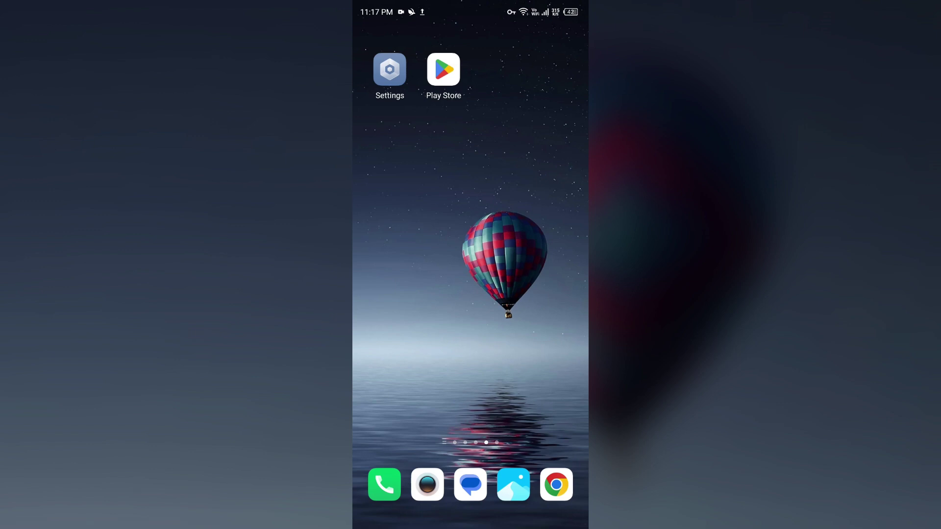
click(384, 484)
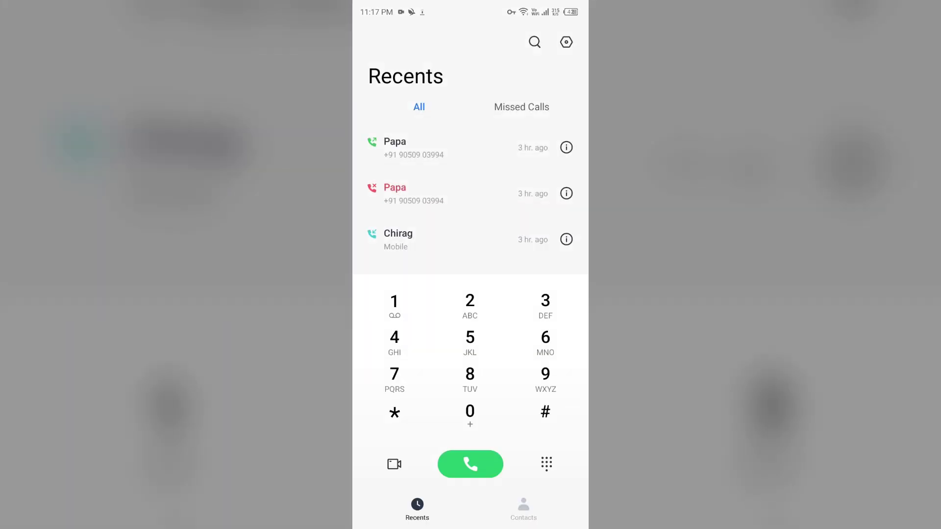
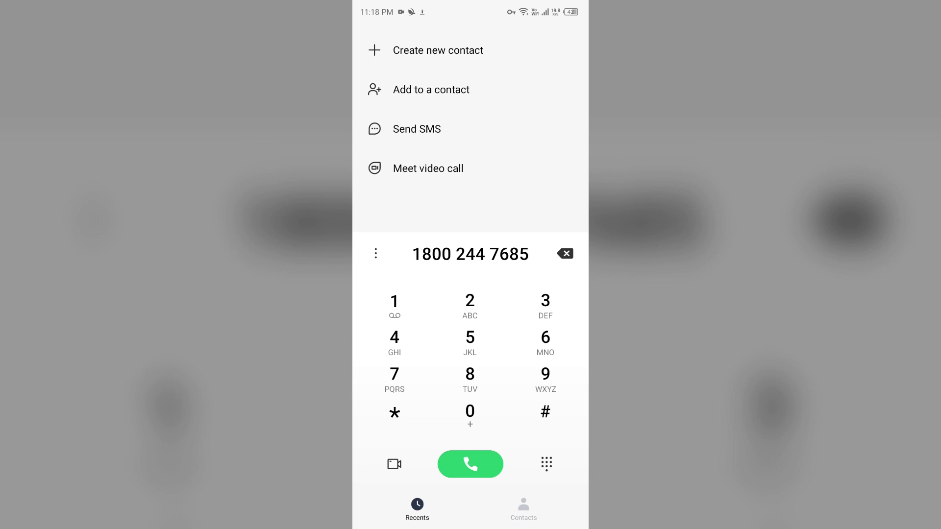
key(Home)
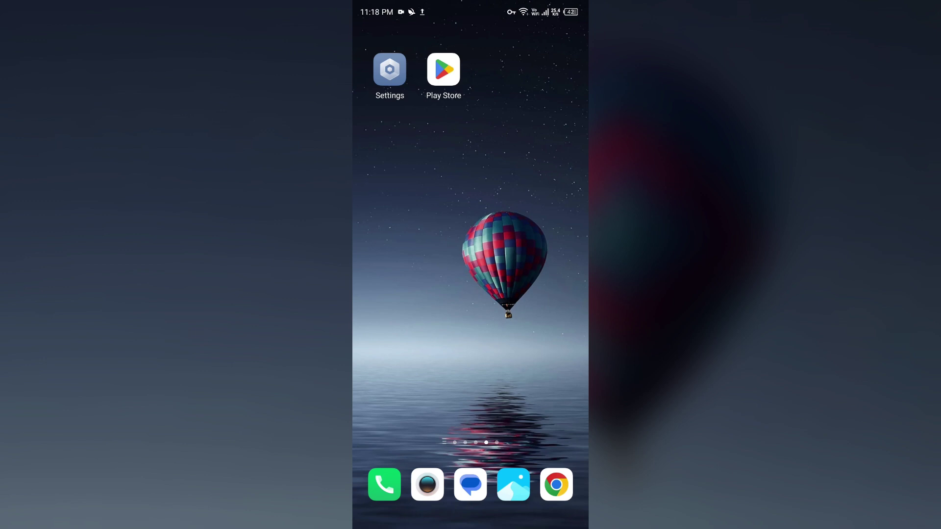
drag(392, 245, 549, 245)
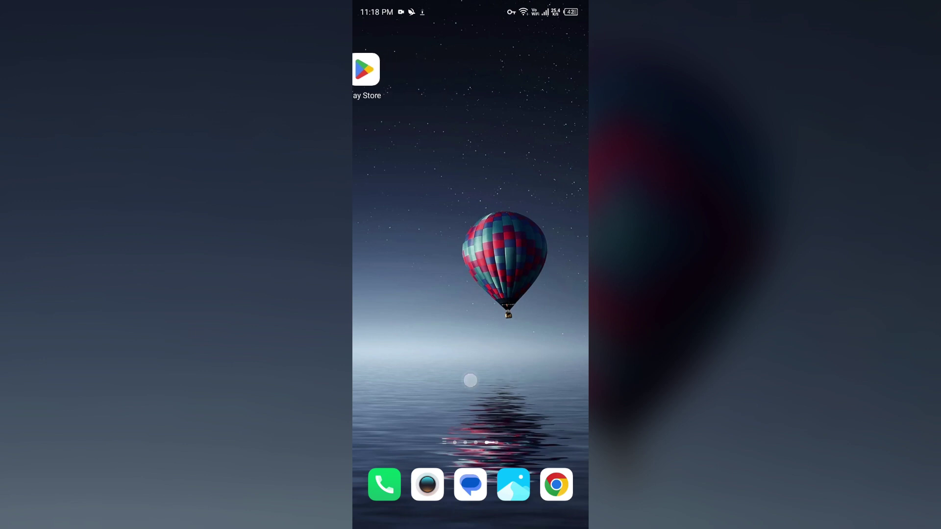
click(443, 69)
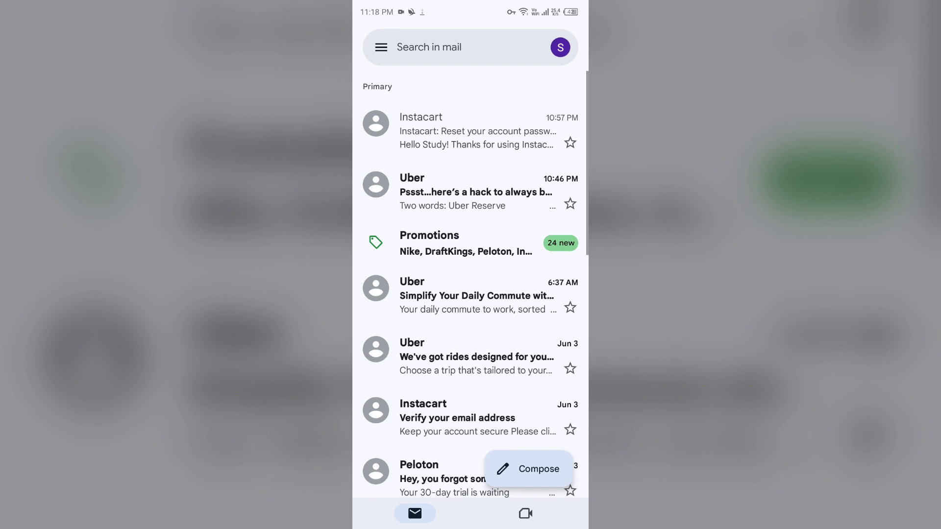
click(529, 466)
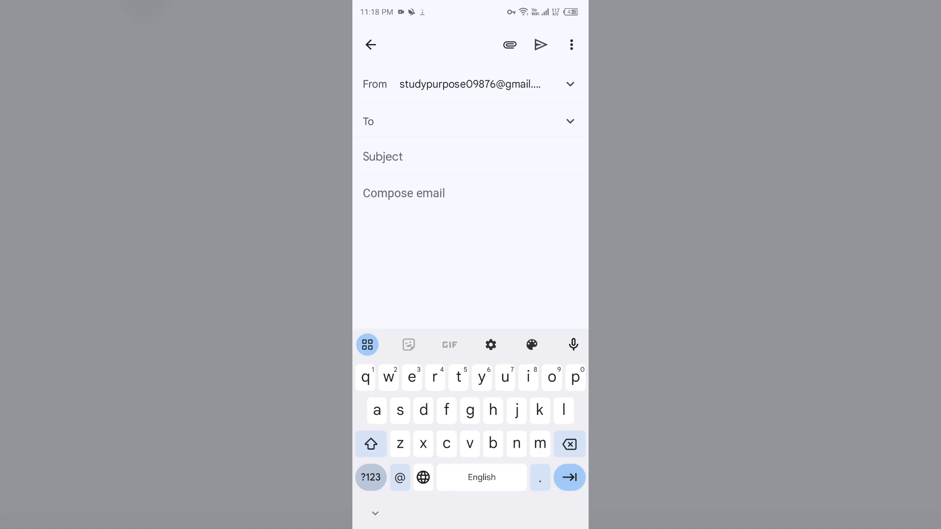
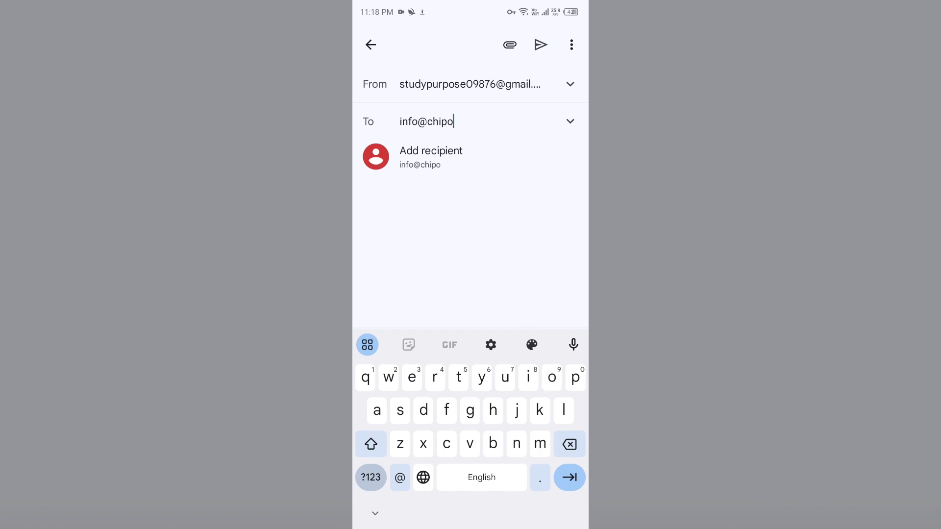
click(570, 485)
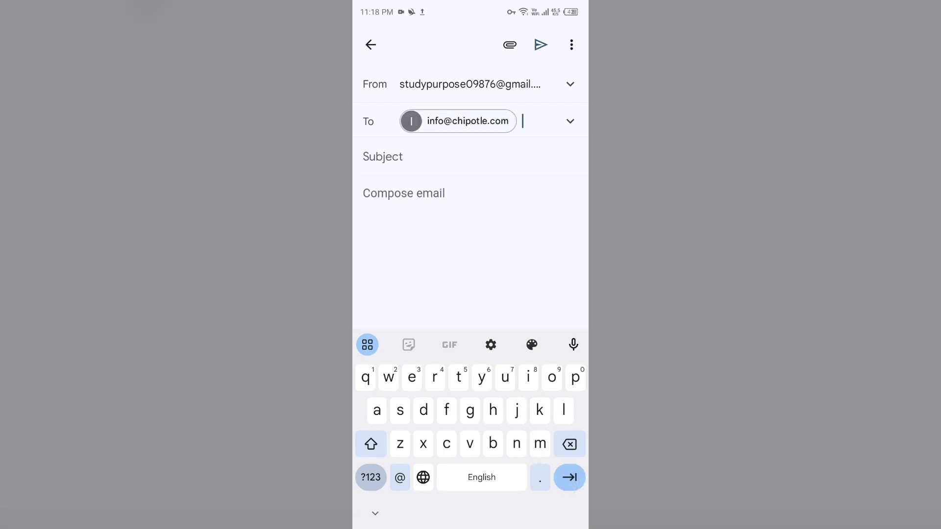